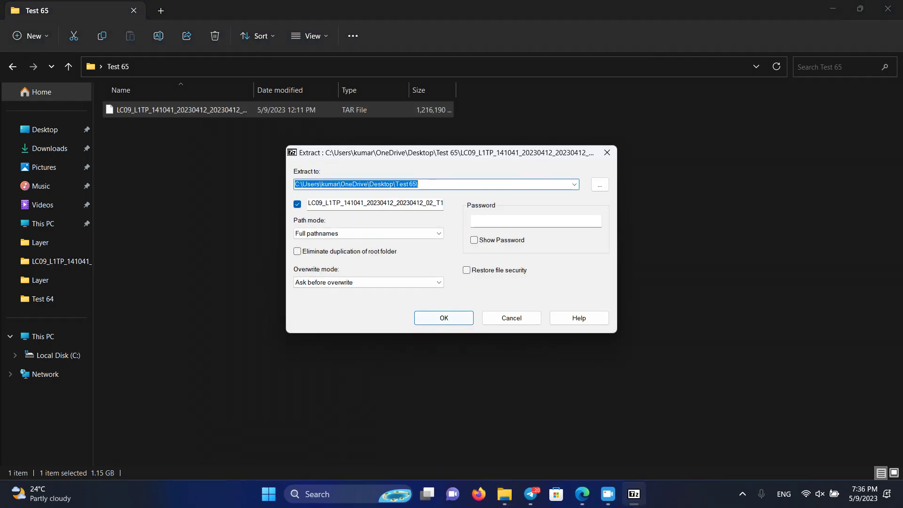
- Extract the Landsat TAR archive into its own subfolder of Test 65, keeping full pathnames and asking before overwrite
click(443, 318)
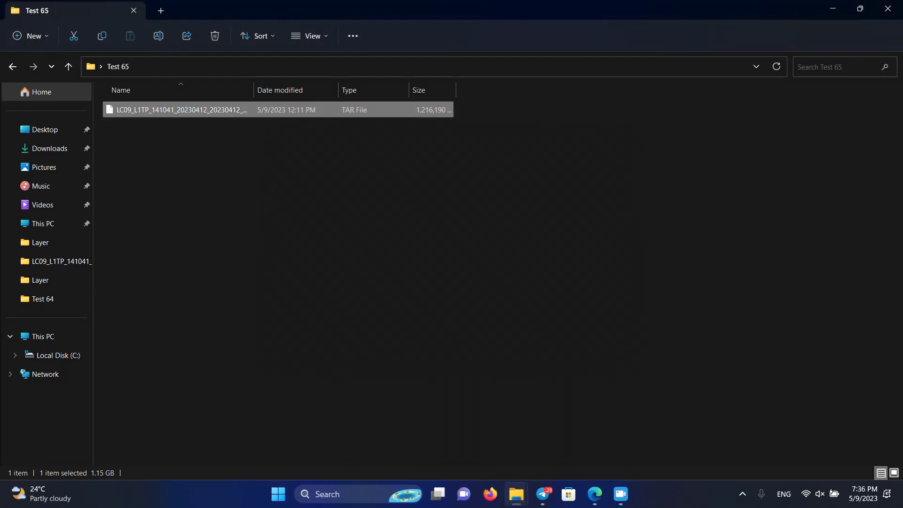
- Launch ERDAS IMAGINE 2015 from the recent programs
click(319, 493)
key(Down)
key(Down)
key(Down)
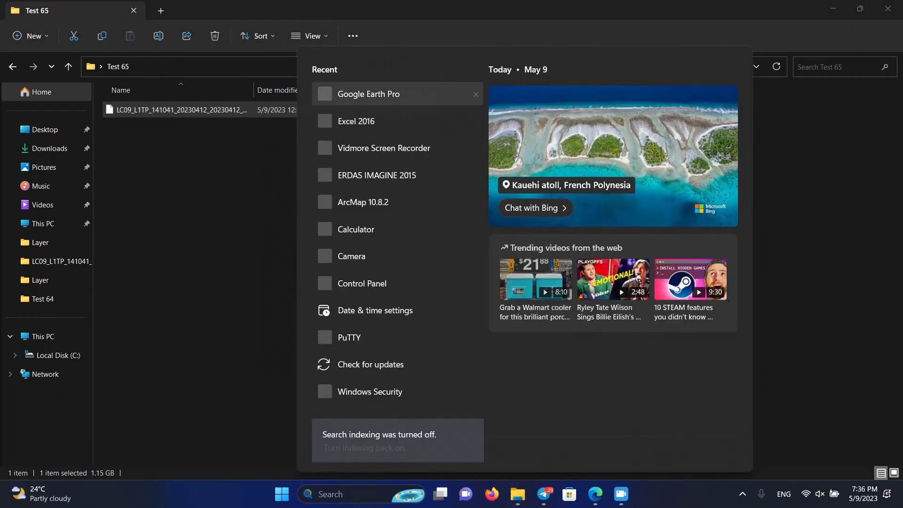
key(Return)
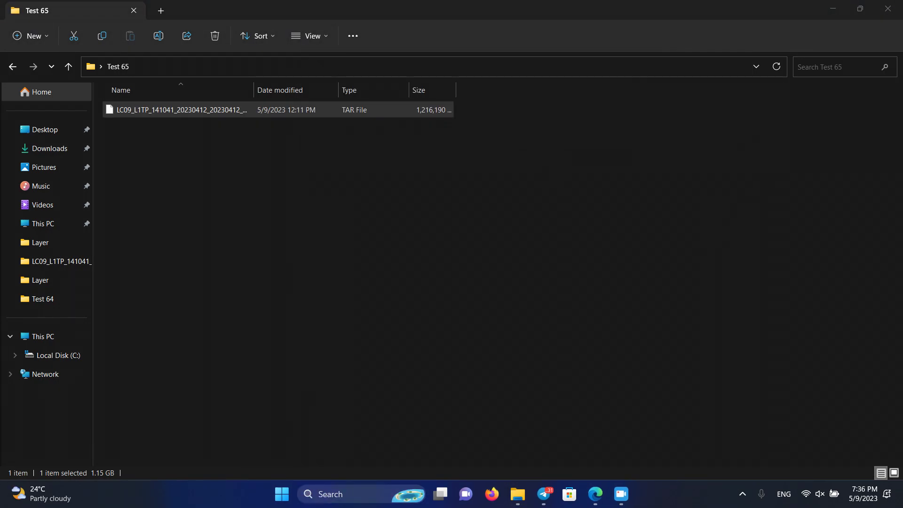
- Refresh the Test 65 folder listing
right_click(266, 274)
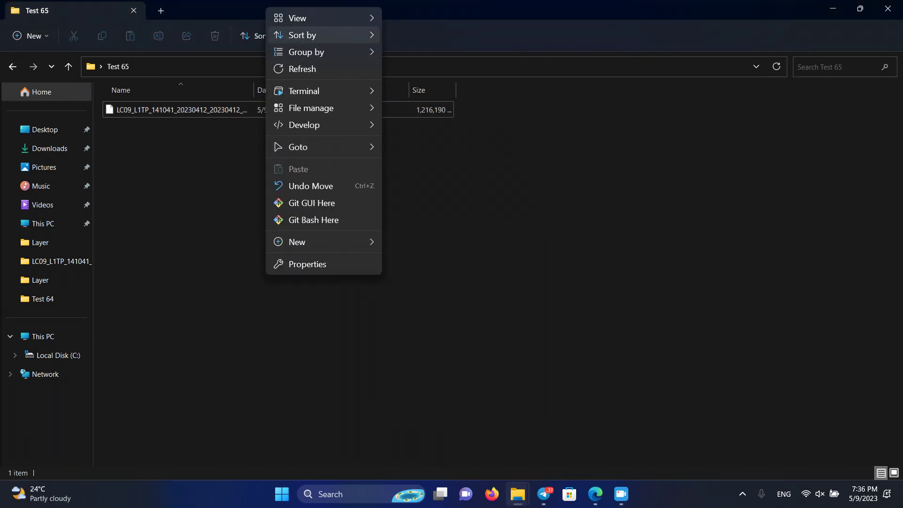
click(301, 68)
key(space)
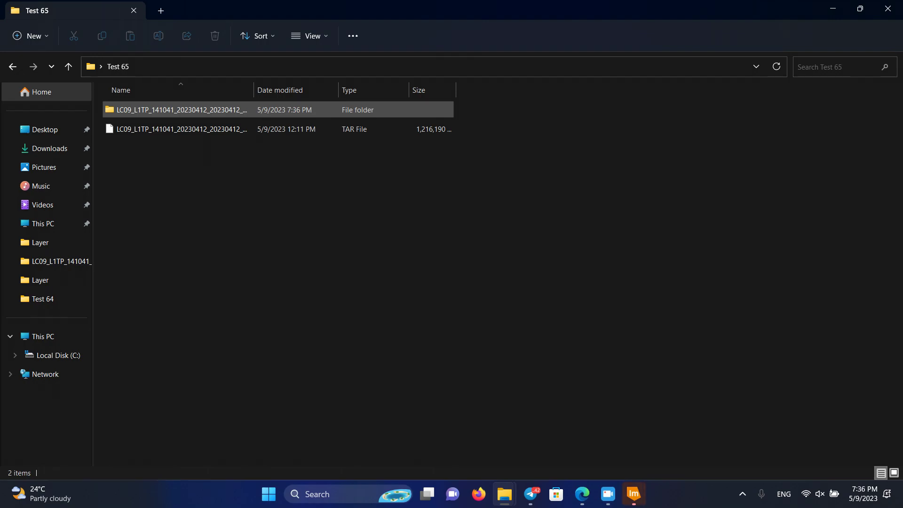
- Bring the ERDAS IMAGINE window with its empty 2D view to the front
mouse_move(634, 494)
click(695, 433)
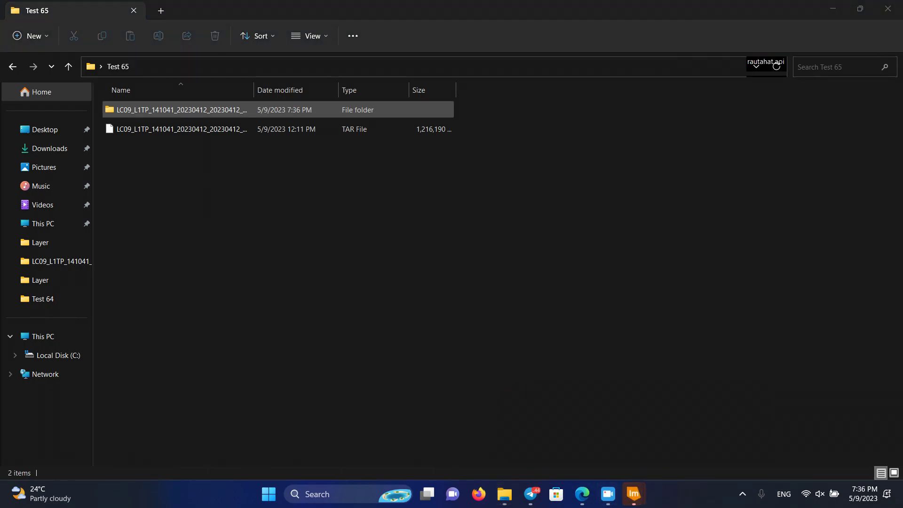
mouse_move(634, 494)
click(572, 432)
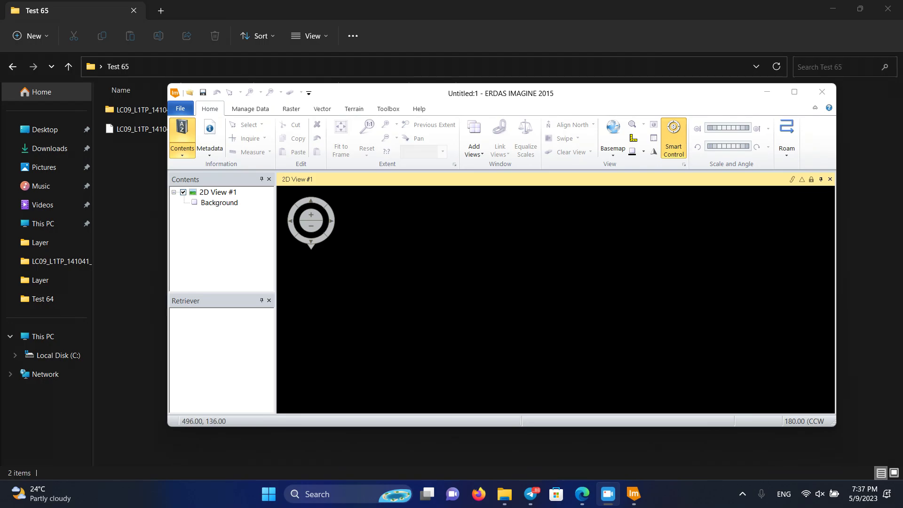
right_click(407, 249)
key(Escape)
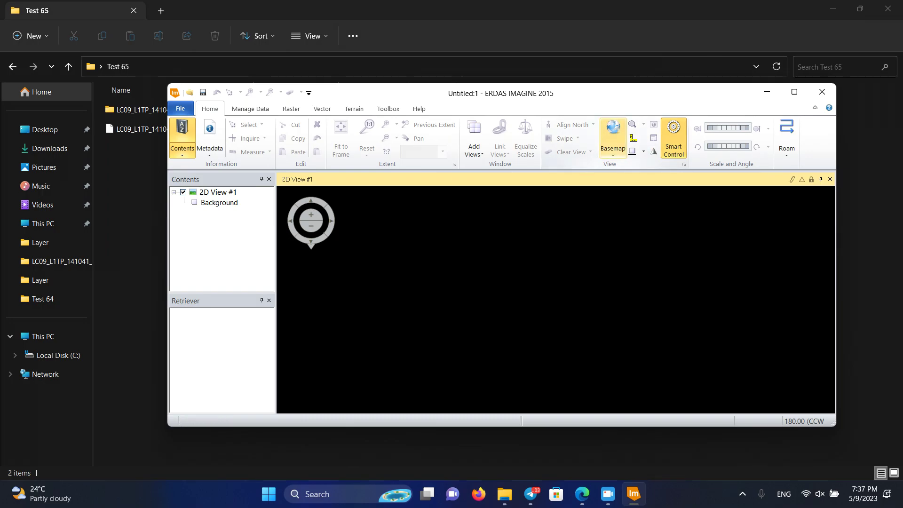
- Start a data import and set its format to TIFF
click(251, 109)
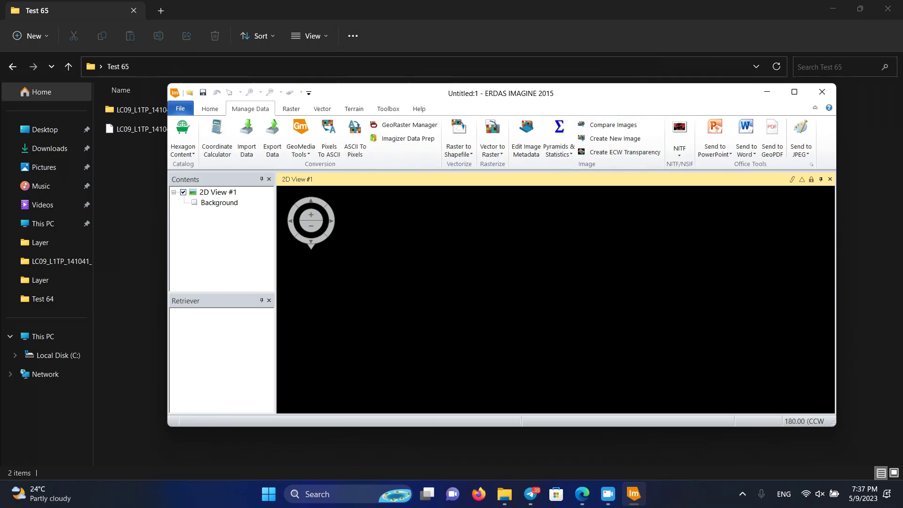
click(247, 137)
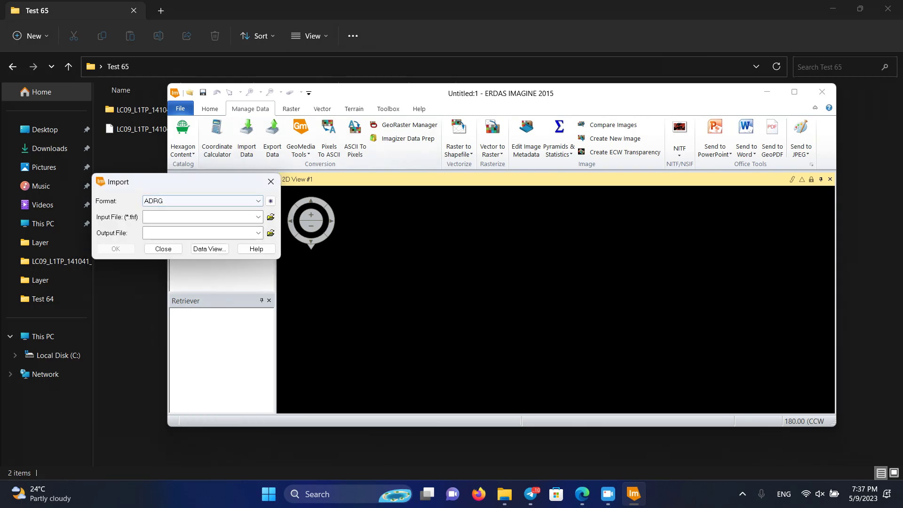
click(203, 201)
scroll(197, 362, down, 15)
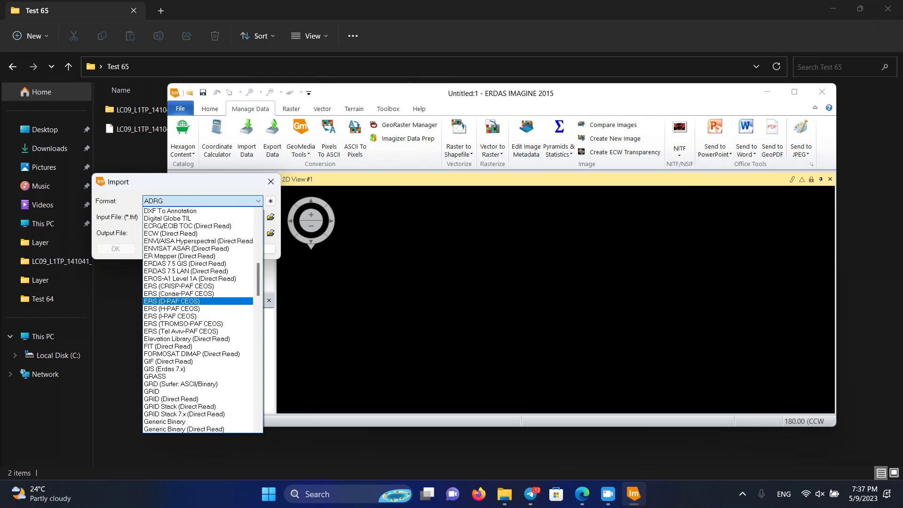
scroll(197, 391, down, 4)
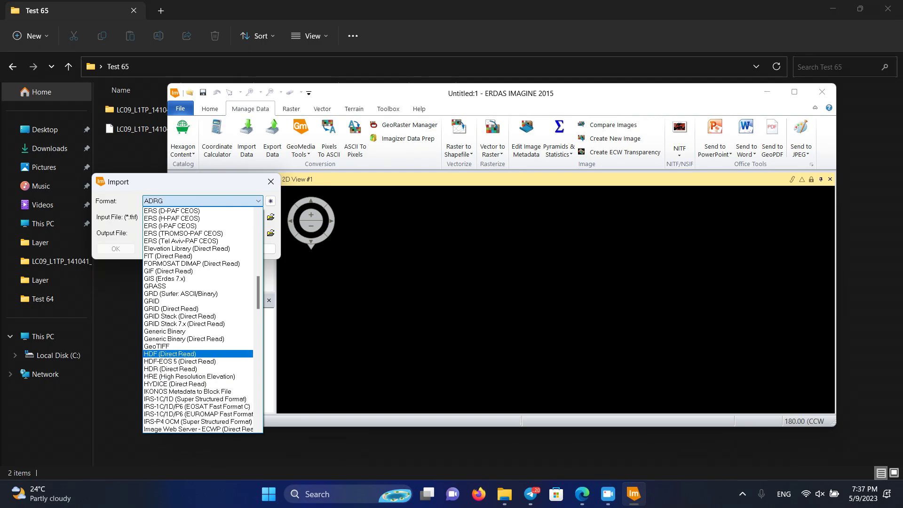
scroll(197, 320, down, 14)
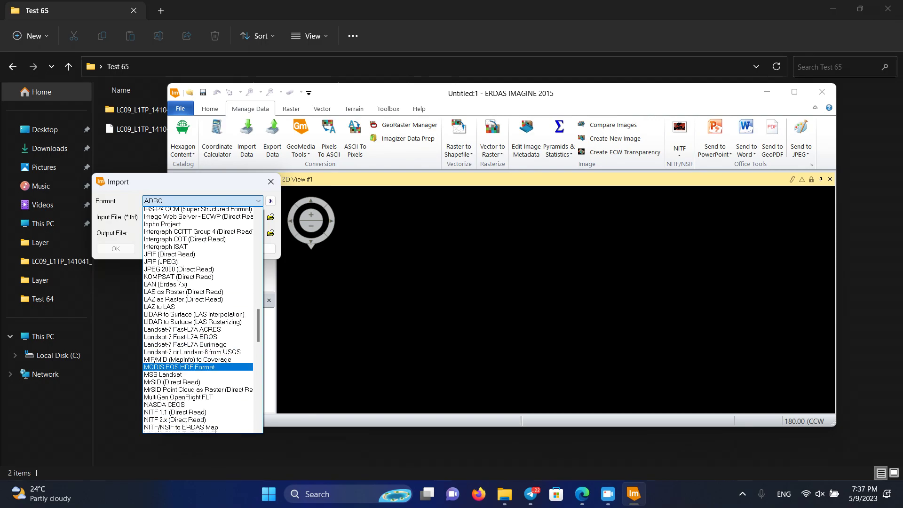
scroll(198, 282, up, 4)
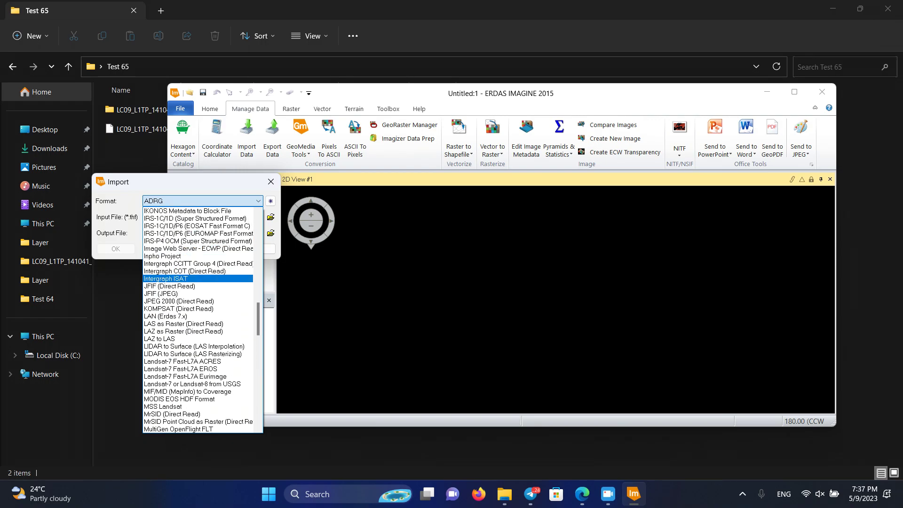
scroll(197, 325, down, 20)
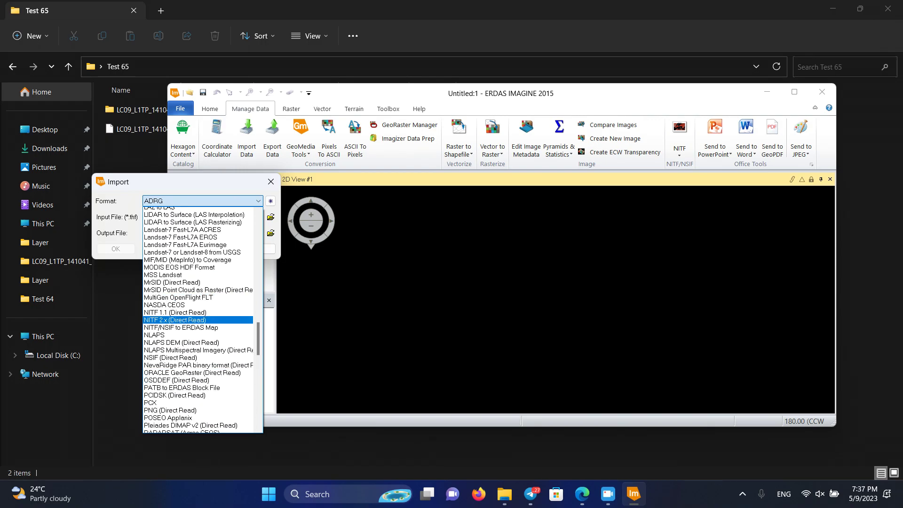
scroll(198, 335, down, 2)
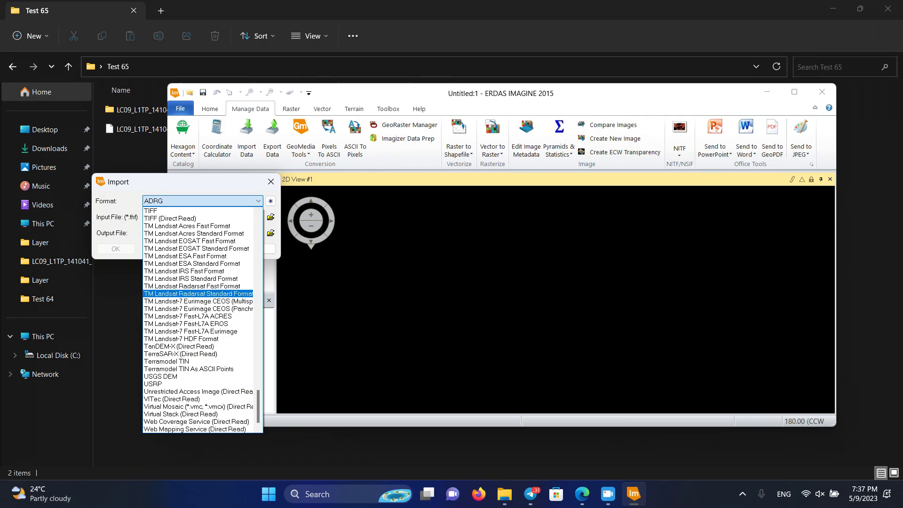
click(197, 210)
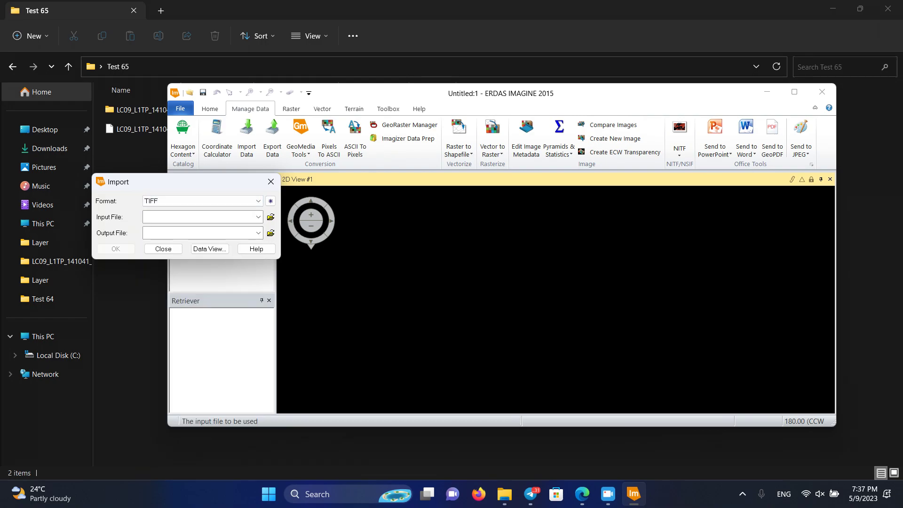
- Choose LC09_L1TP_141041_20230412_20230412_02_T1_B1.TIF from the extracted scene folder in Test 65 as the import's input file
click(270, 217)
click(312, 225)
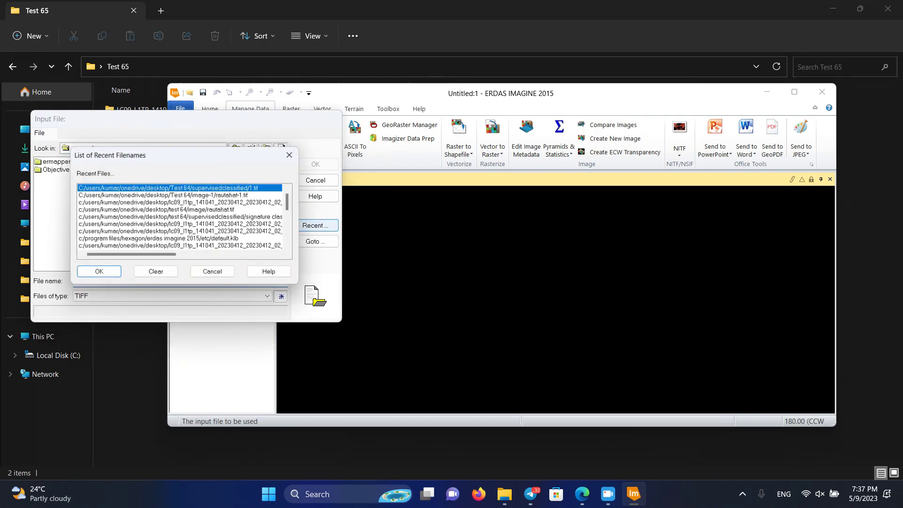
click(97, 274)
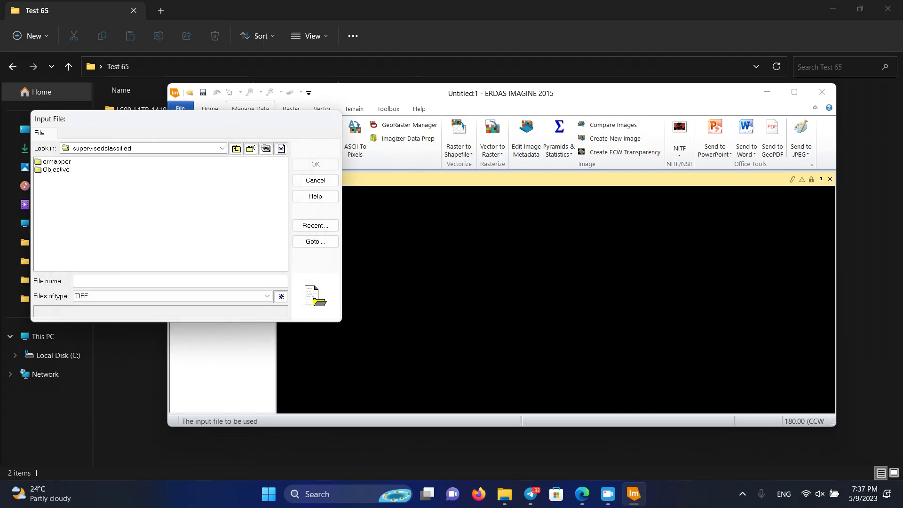
click(236, 148)
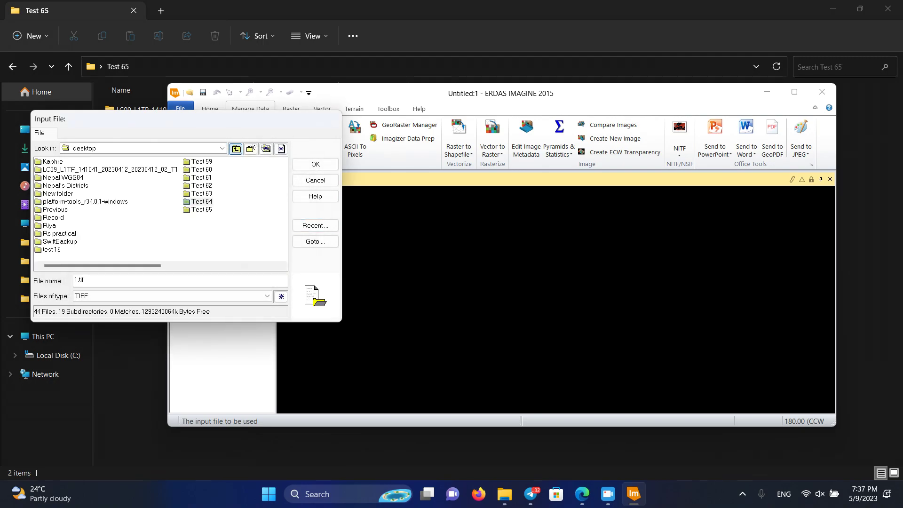
double_click(201, 209)
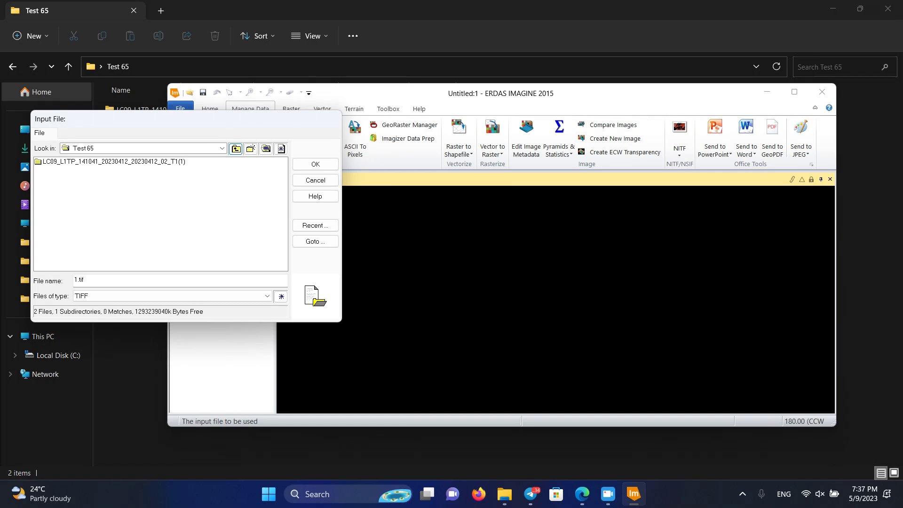
double_click(114, 162)
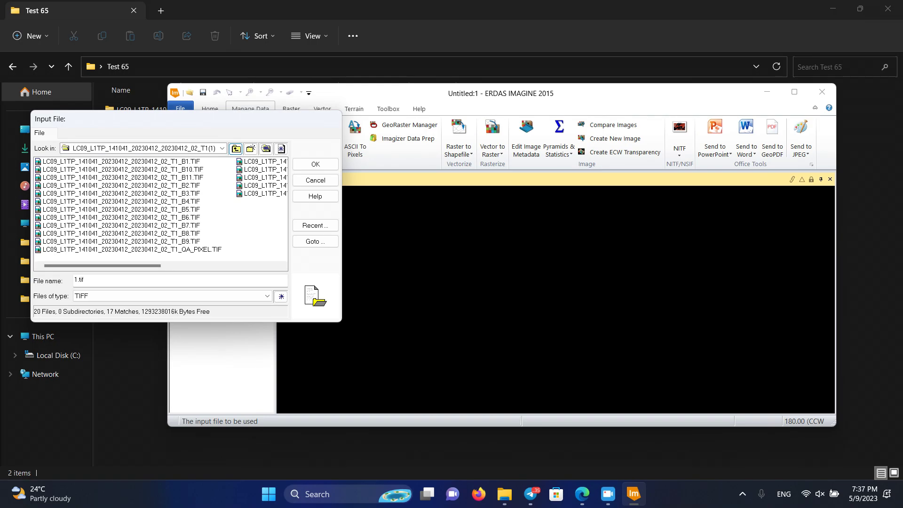
click(121, 161)
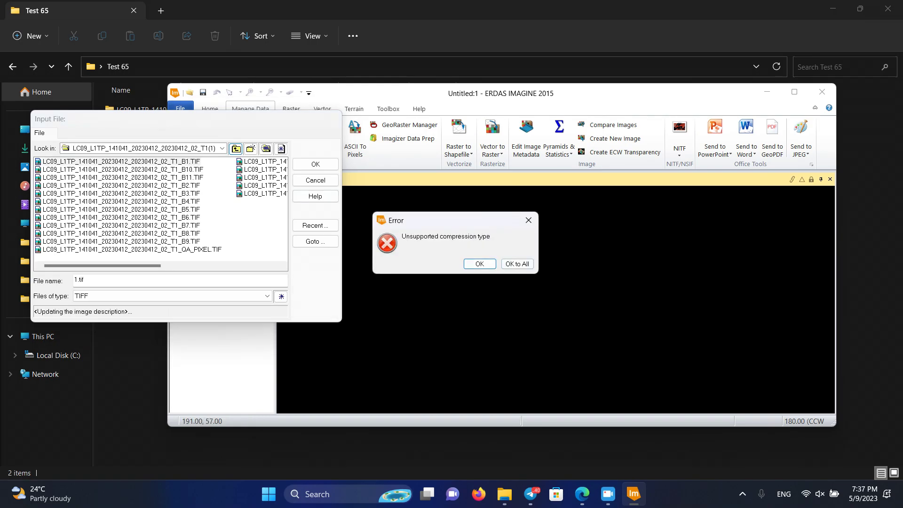
click(517, 264)
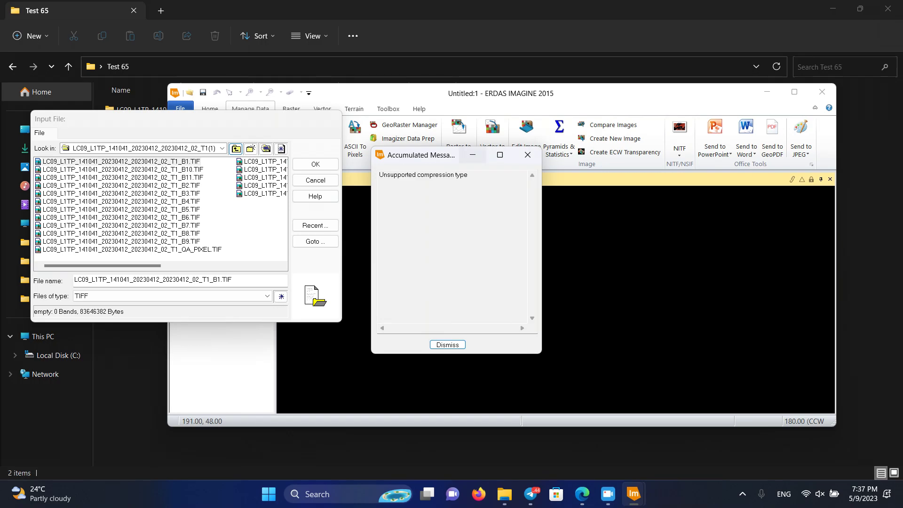
click(472, 154)
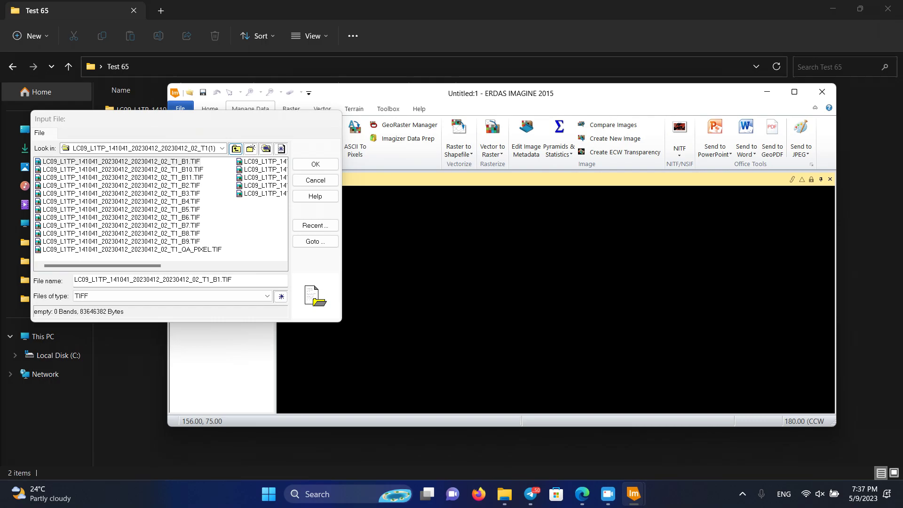
click(316, 164)
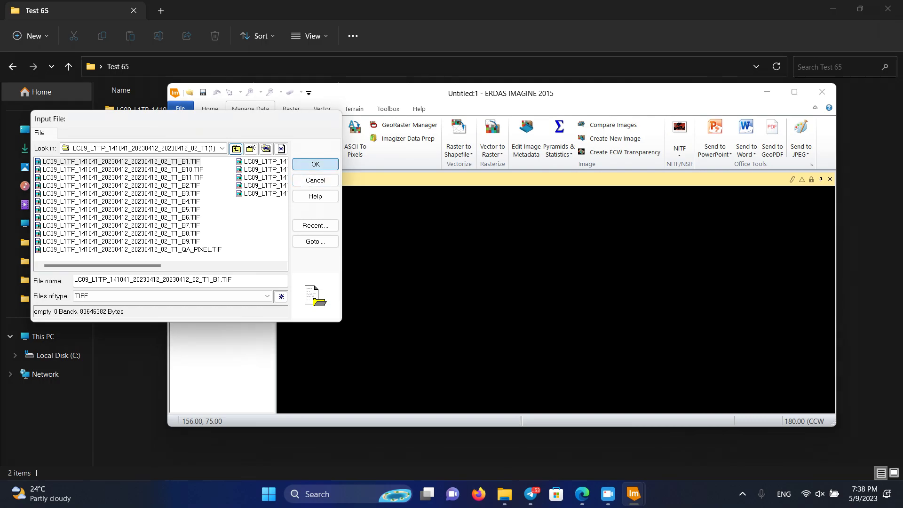
- Create a directory named Layer in the scene folder and set lc09_l1tp_141041_20230412_20230412_02_t1_b1.tif inside it as the TIFF output file
click(270, 232)
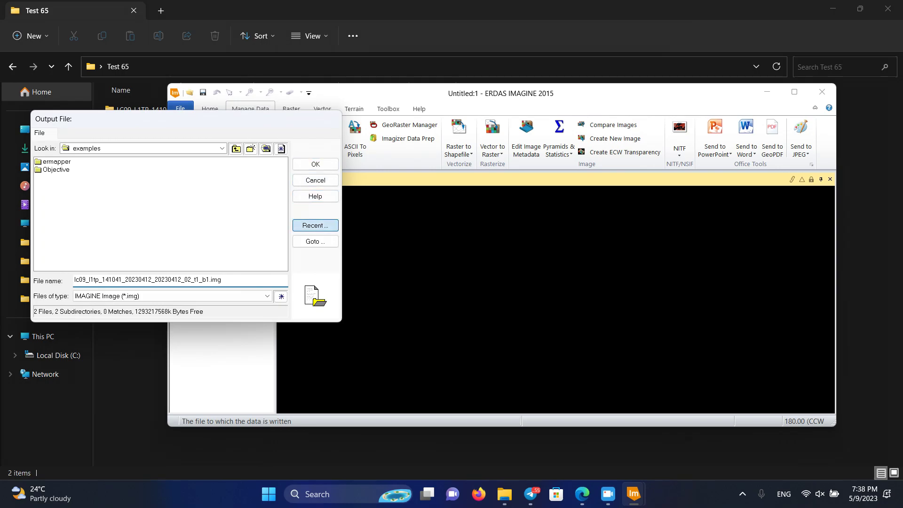
click(315, 225)
click(96, 275)
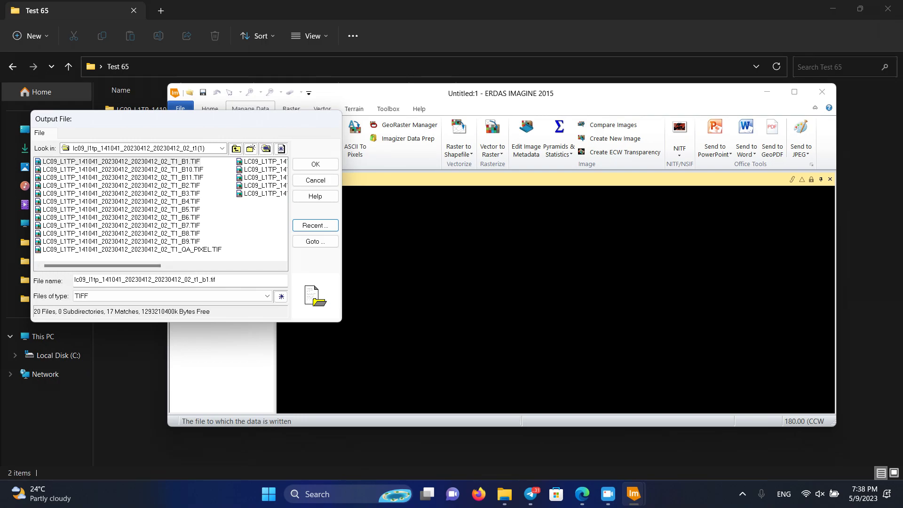
click(250, 149)
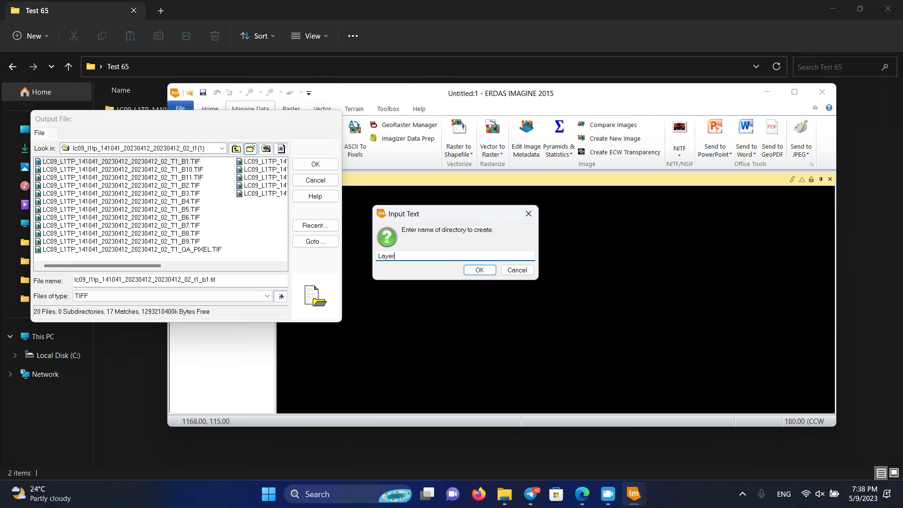
key(Return)
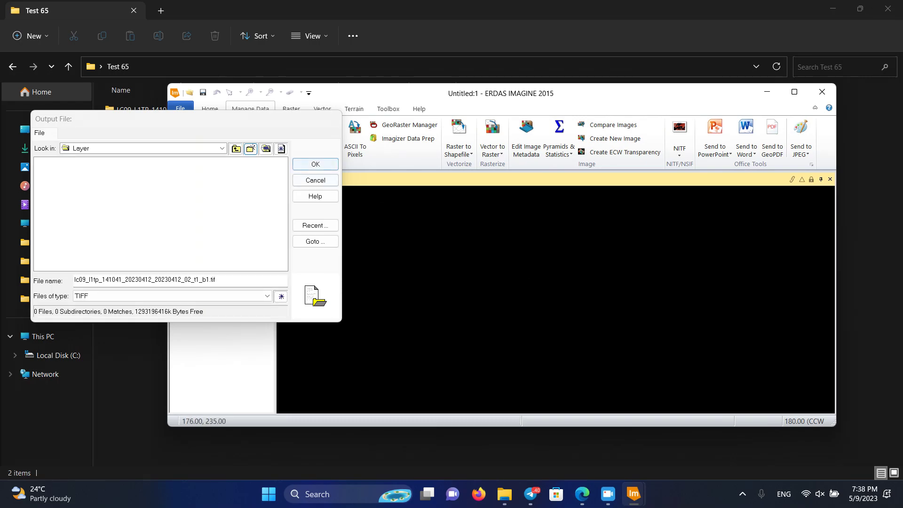
key(Return)
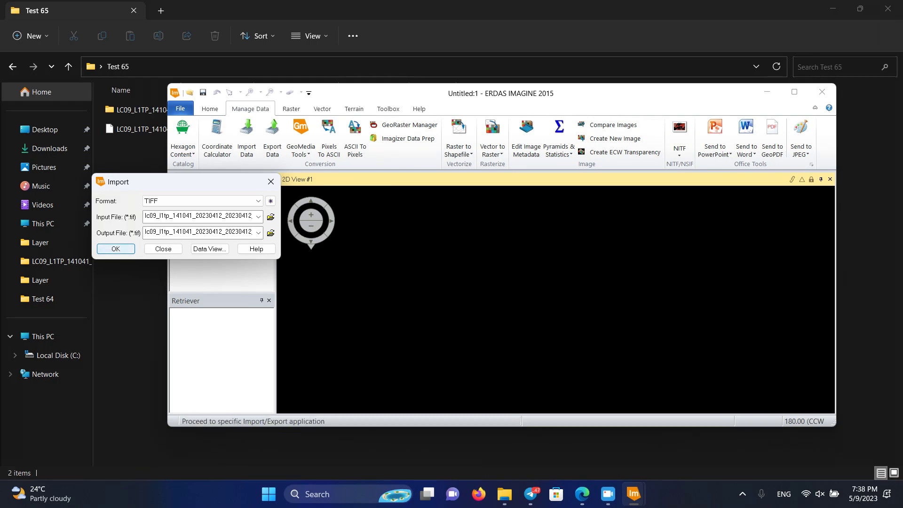
- Try to run the TIFF import of band B1 and examine the error text
click(115, 248)
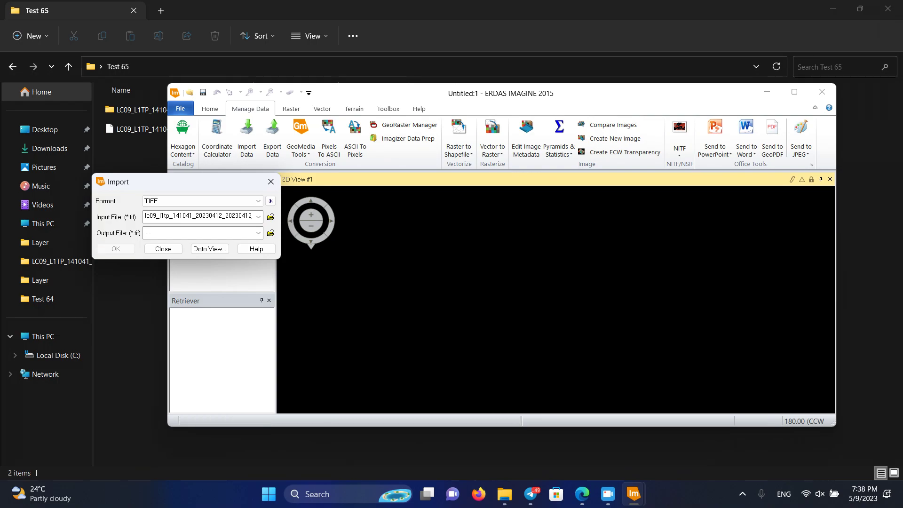
click(213, 226)
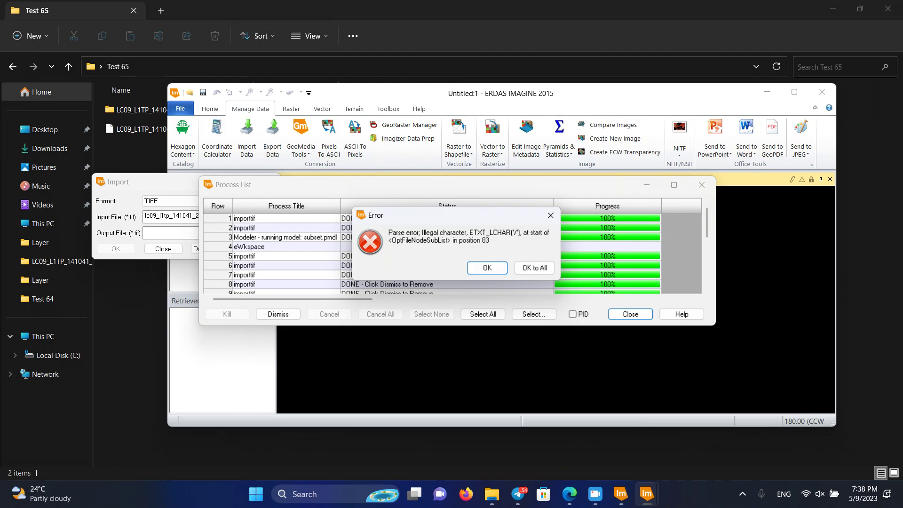
drag(489, 241, 388, 232)
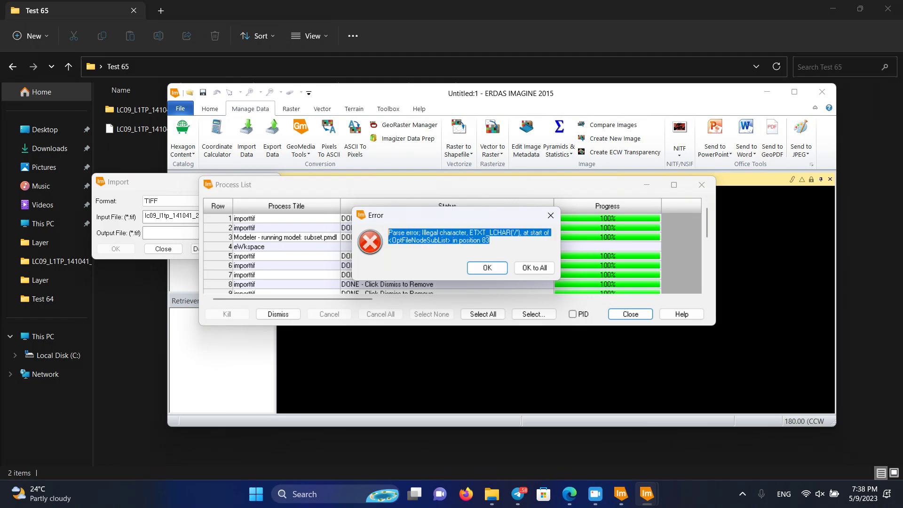
click(409, 239)
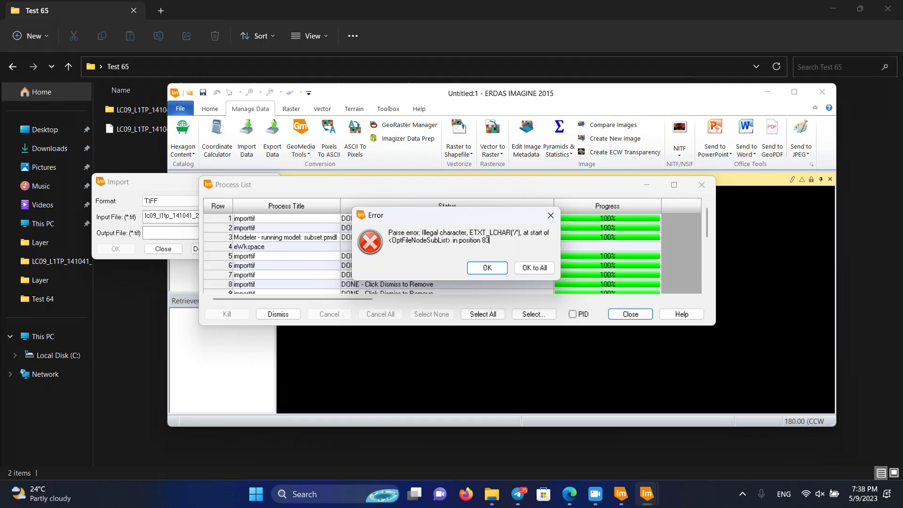
- Dismiss the import error messages, close the process list and the import, and switch to the Test 65 folder in File Explorer
click(535, 267)
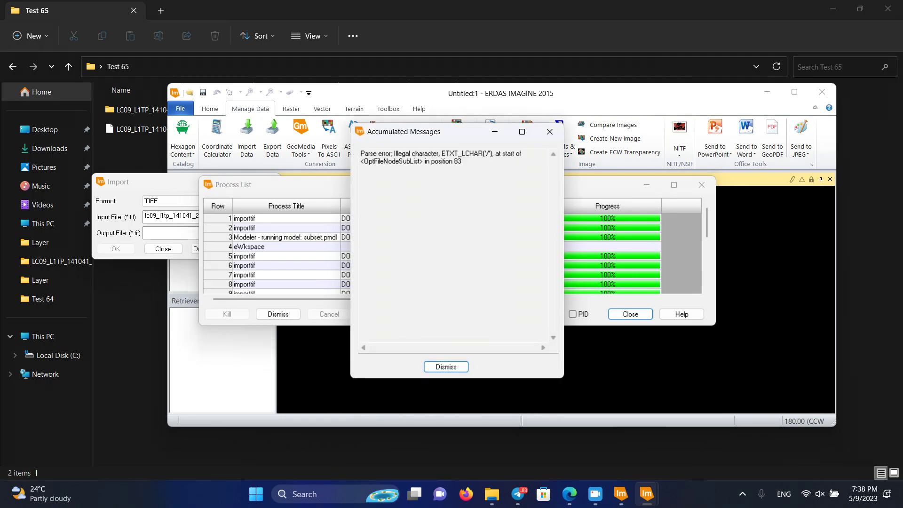
click(550, 132)
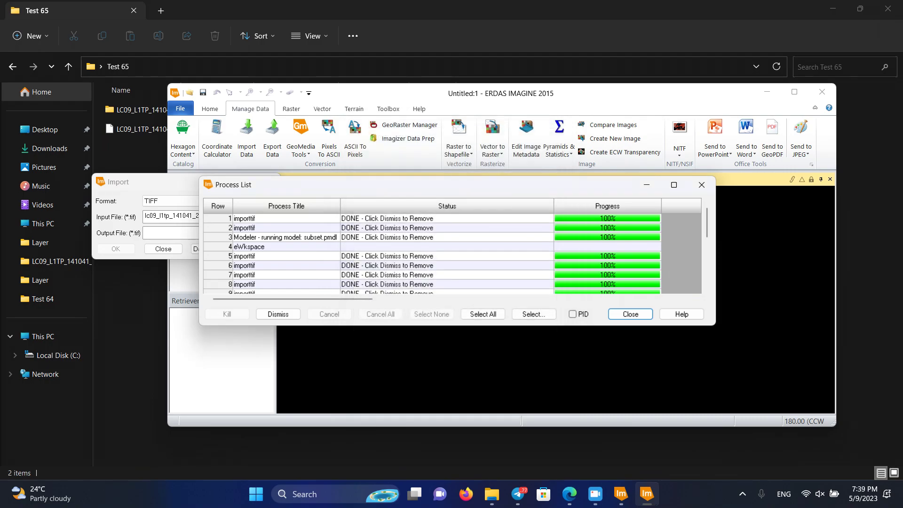
click(701, 185)
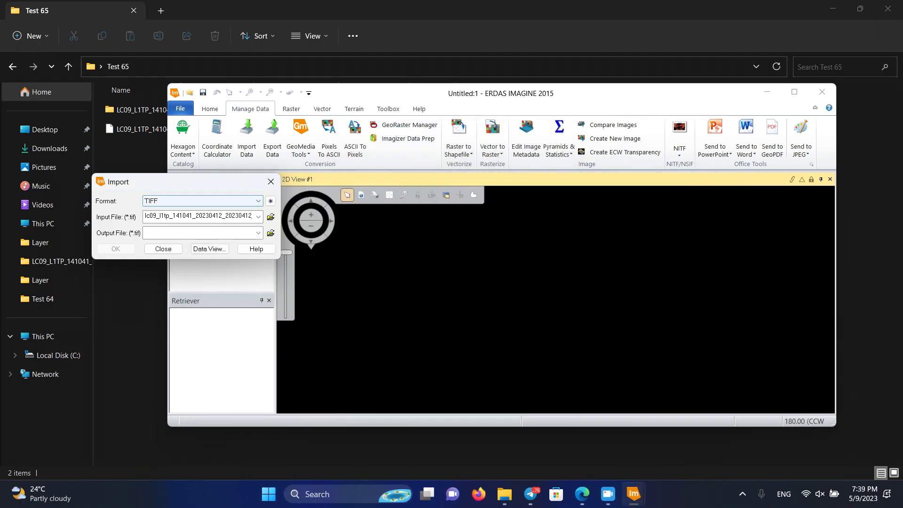
click(271, 181)
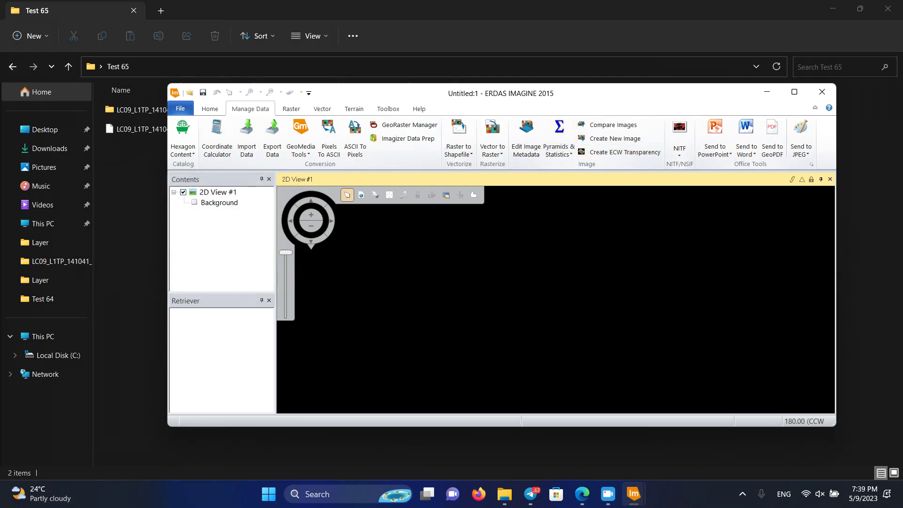
click(766, 91)
click(181, 110)
click(181, 129)
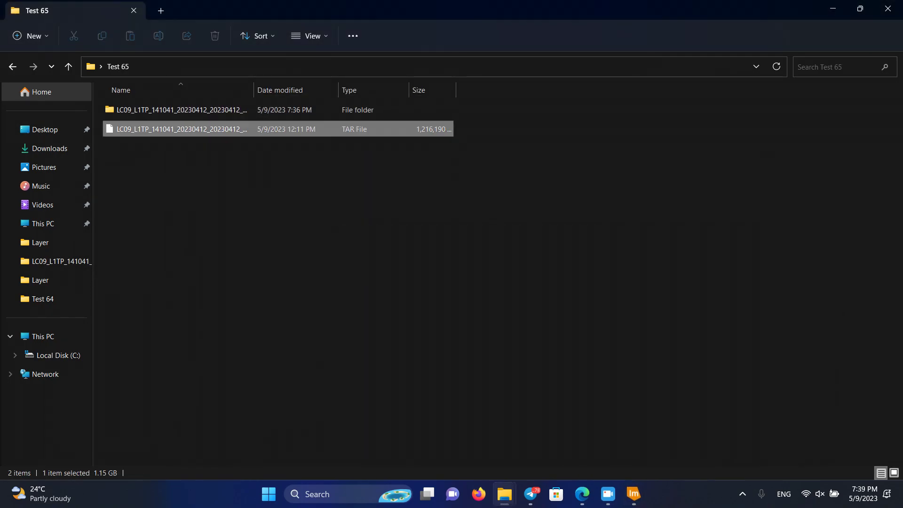
right_click(179, 129)
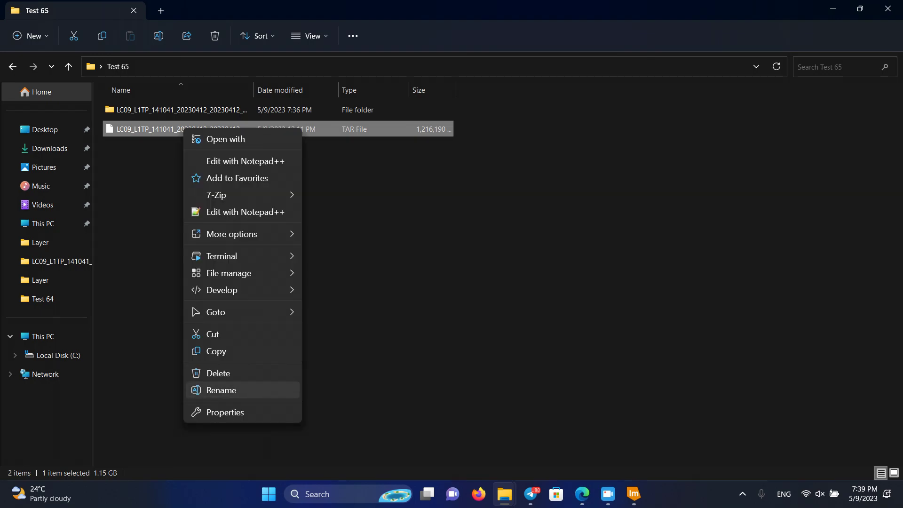
click(211, 390)
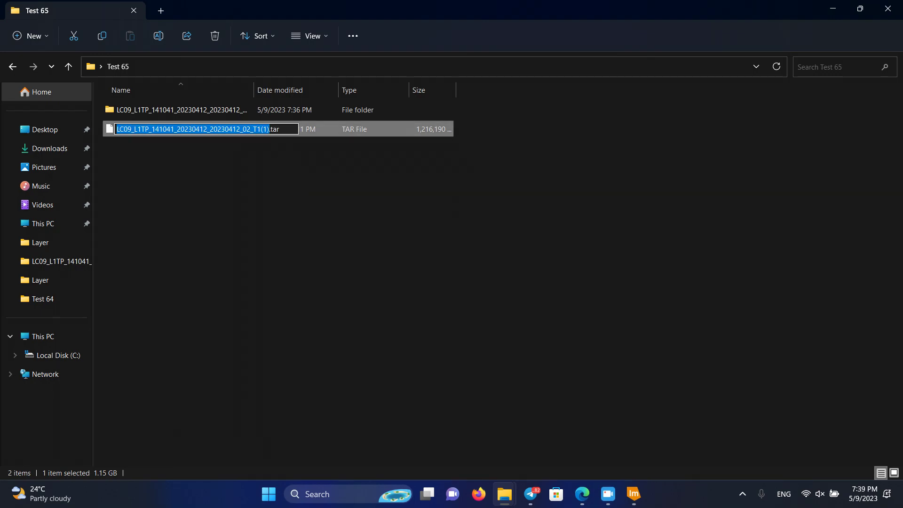
click(263, 129)
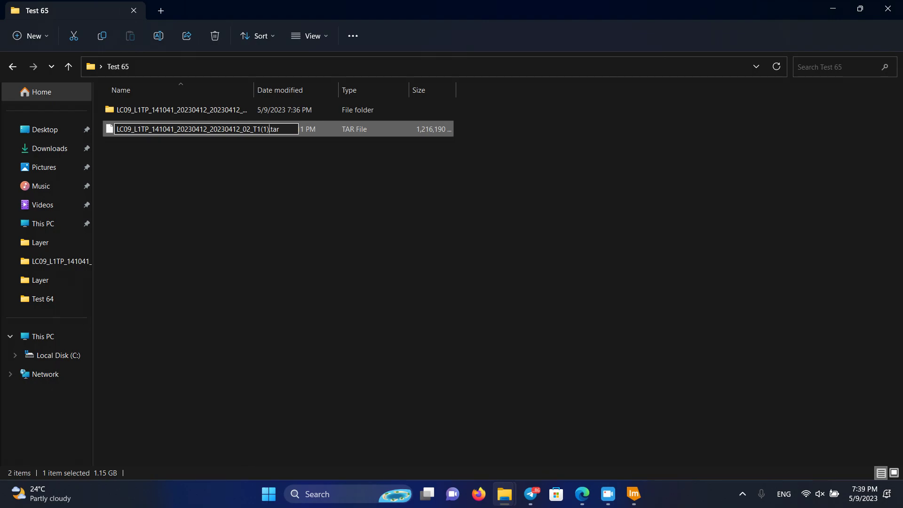
click(237, 110)
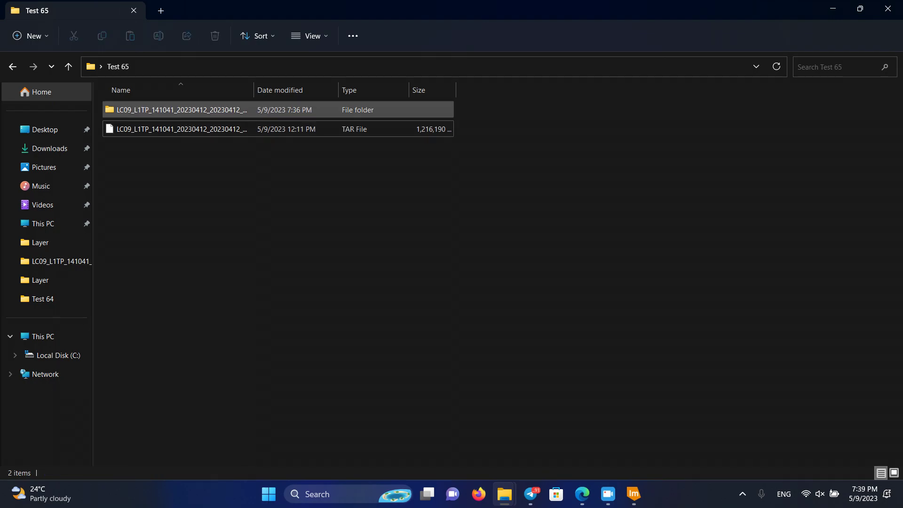
- Rename the extracted scene folder to LC09_L1TP_141041_20230412_20230412_02_T1, removing the (1) suffix
right_click(238, 109)
click(275, 400)
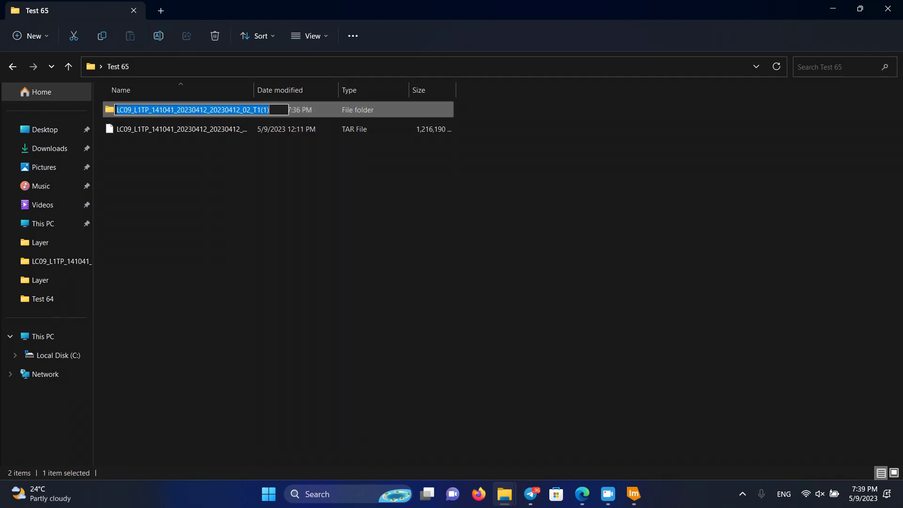
mouse_move(270, 110)
mouse_down()
mouse_move(116, 110)
mouse_move(261, 109)
mouse_up()
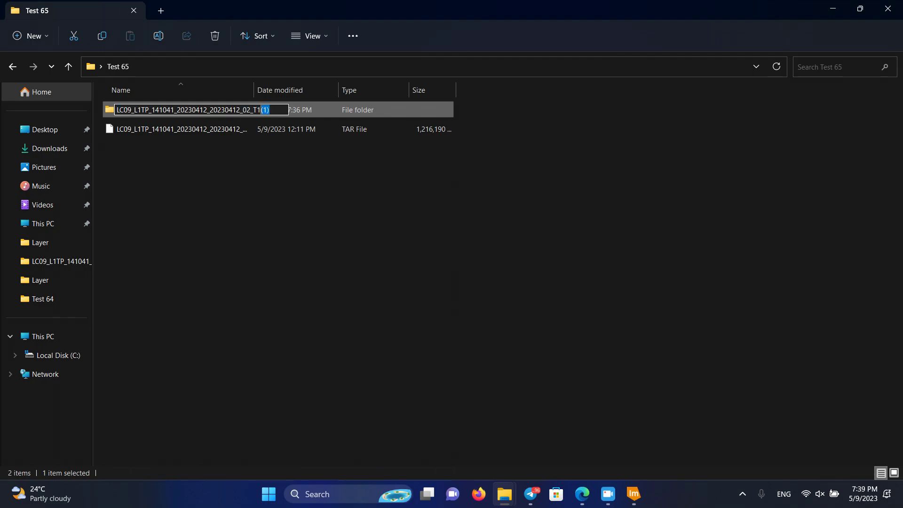
key(BackSpace)
key(Return)
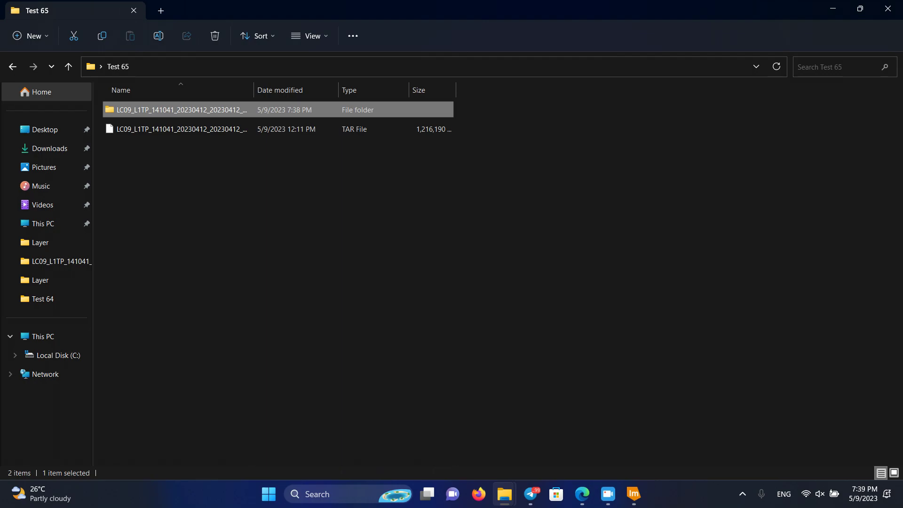
- Switch to ERDAS IMAGINE, start a new TIFF-format data import and open its input file selection
click(633, 494)
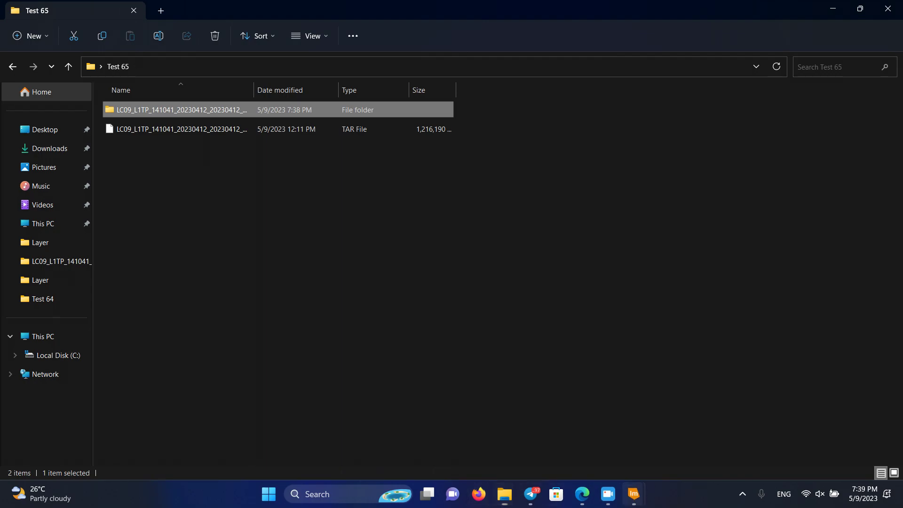
click(602, 435)
click(246, 139)
click(202, 200)
scroll(198, 333, down, 1)
scroll(197, 333, down, 20)
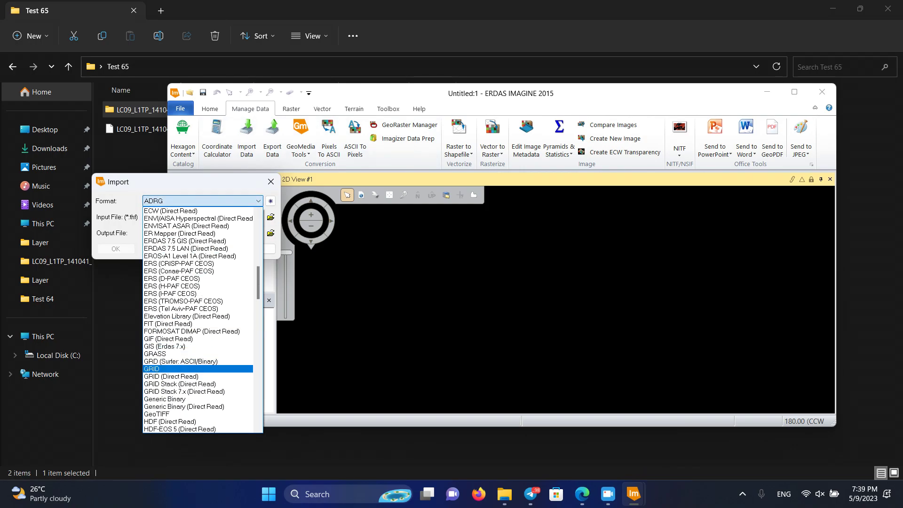
scroll(197, 329, down, 18)
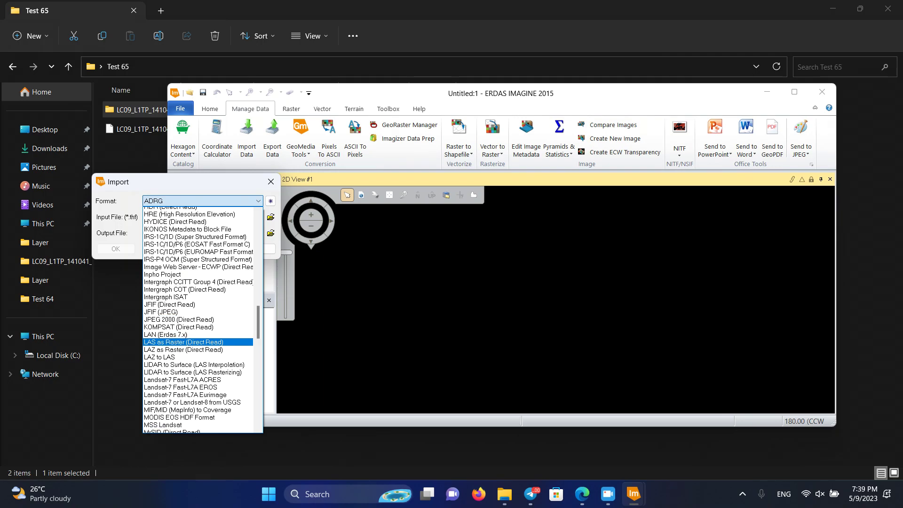
scroll(198, 326, down, 20)
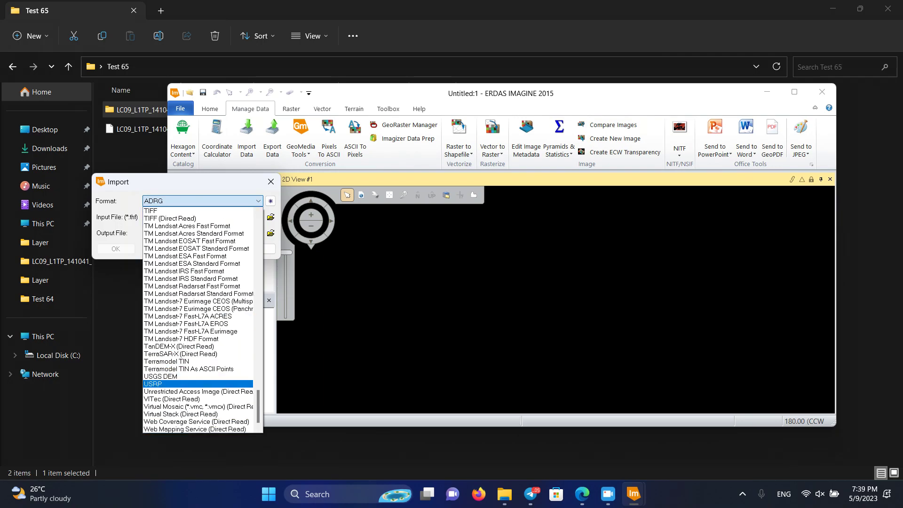
click(150, 211)
click(271, 216)
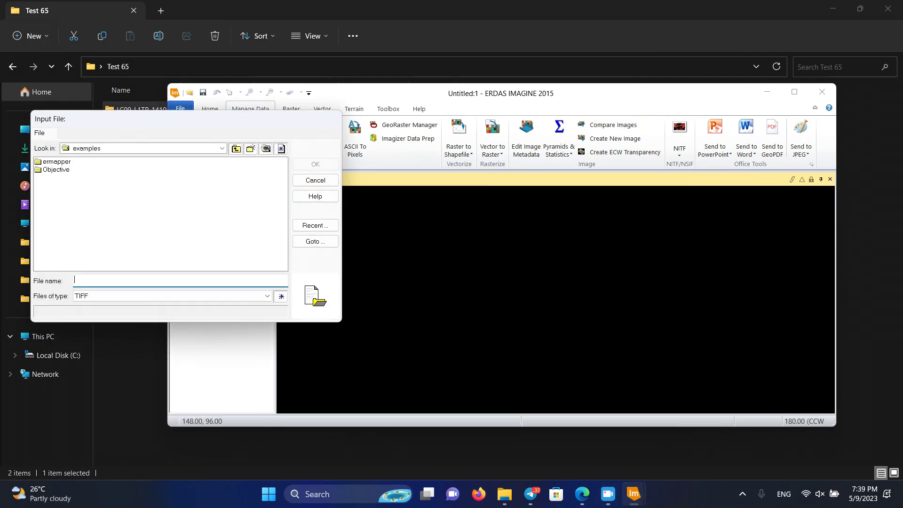
- Try to reach the scene's band file in Test 65 through the recently used input files
click(309, 224)
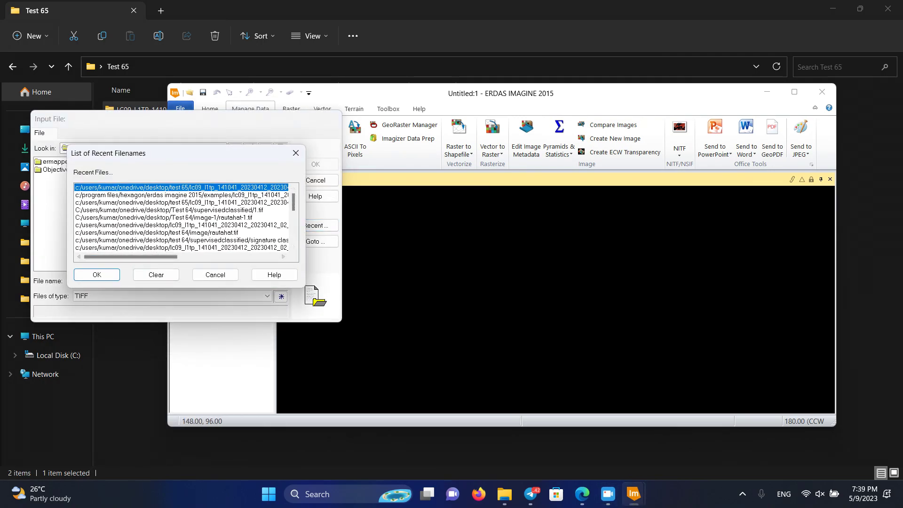
click(96, 275)
click(315, 226)
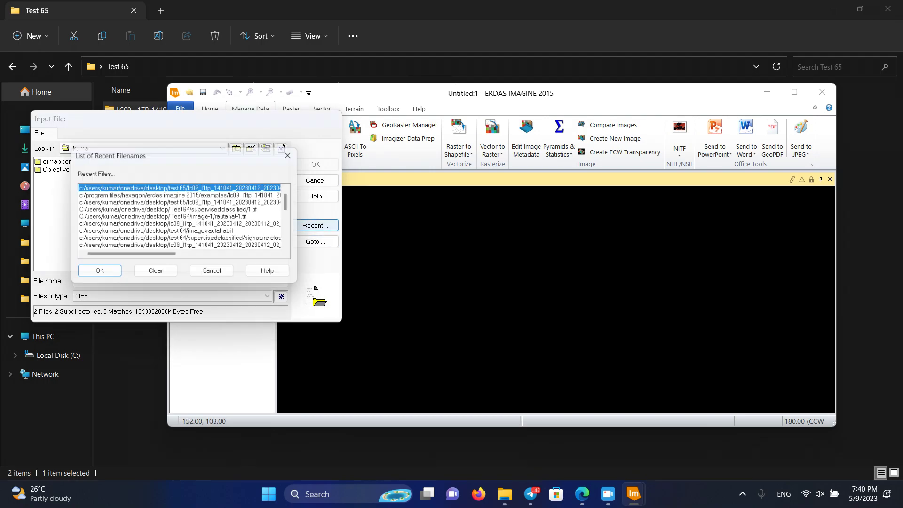
click(277, 194)
click(181, 202)
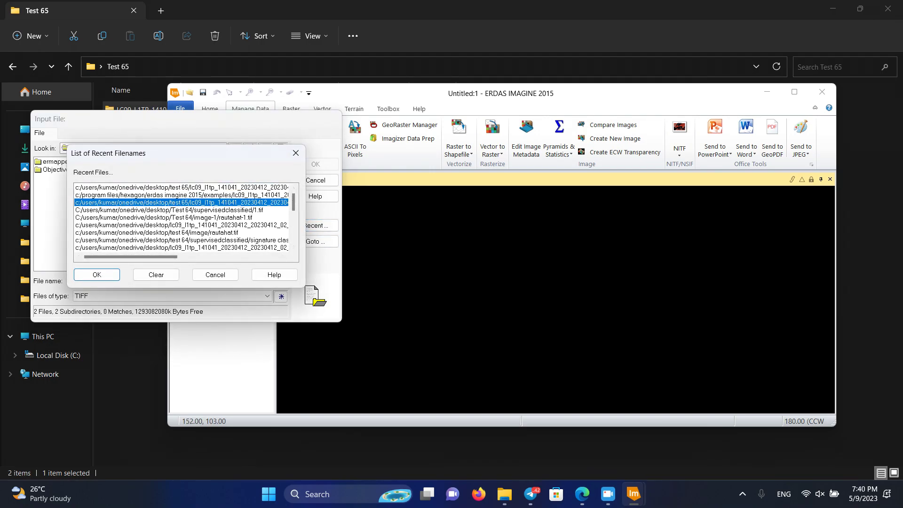
click(97, 274)
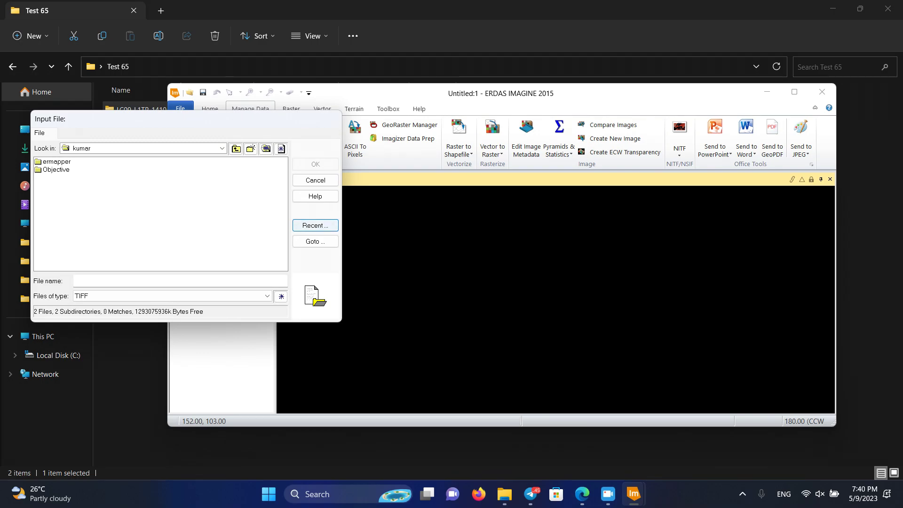
click(314, 226)
click(137, 202)
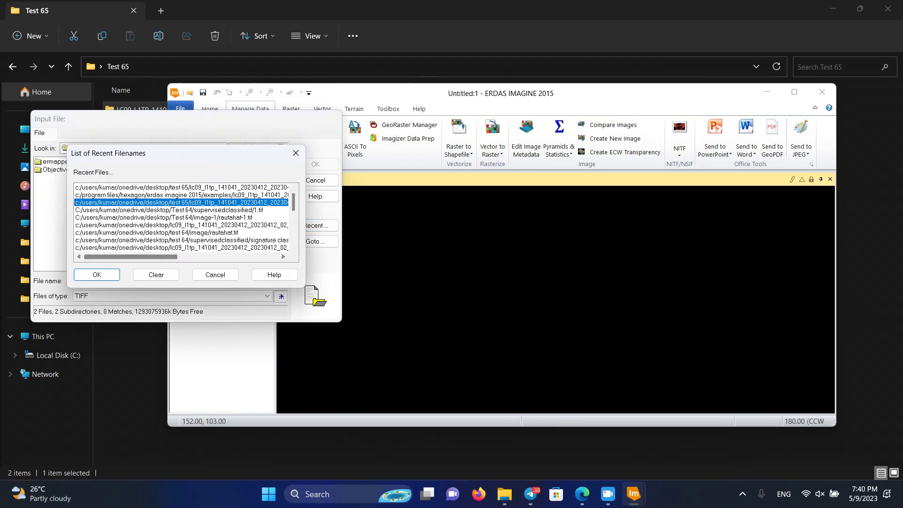
click(97, 275)
- Choose LC09_L1TP_141041_20230412_20230412_02_T1_B1.TIF from the renamed scene folder in Test 65 as the input file, starting from the recent supervisedclassified/1.tif
click(314, 225)
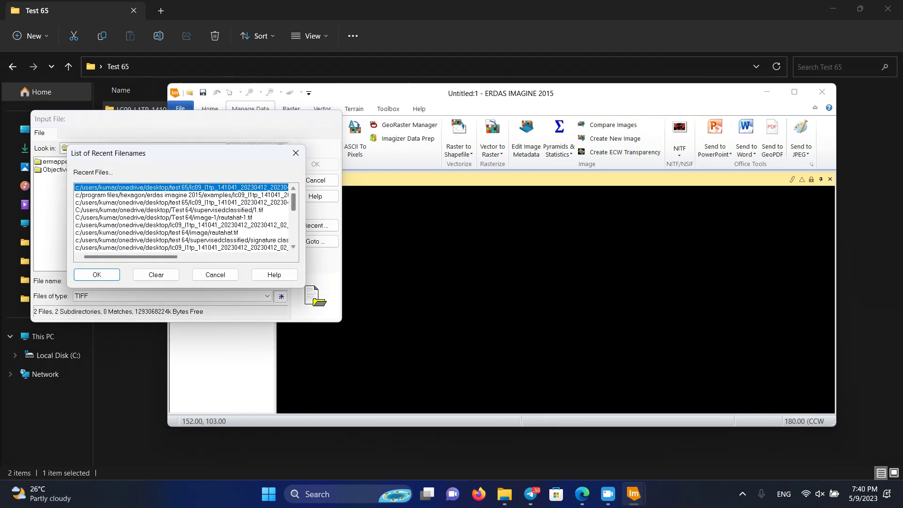
click(181, 209)
click(97, 274)
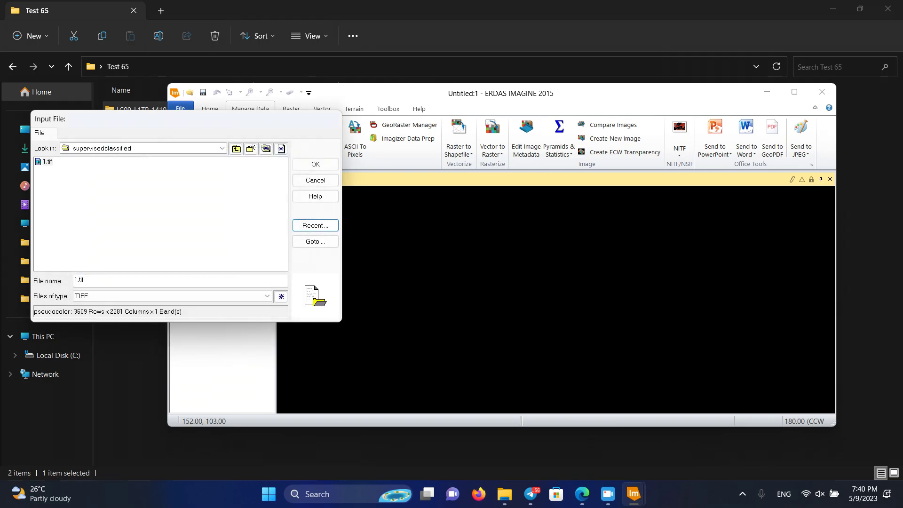
click(235, 149)
click(236, 149)
double_click(202, 210)
double_click(107, 161)
click(121, 169)
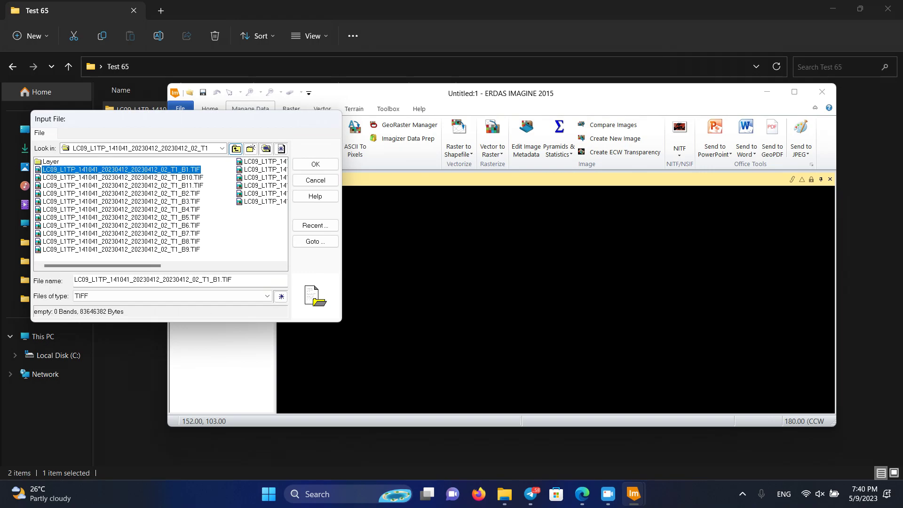
click(315, 164)
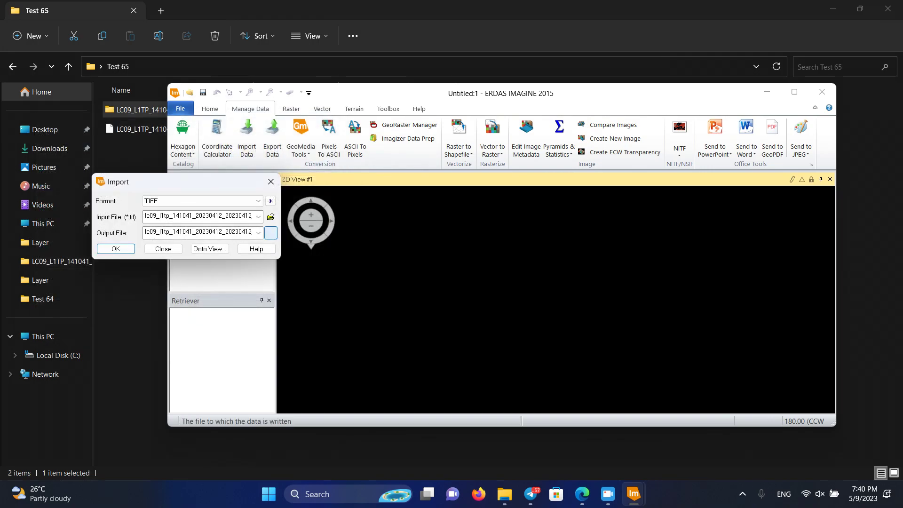
- Set lc09_l1tp_141041_20230412_20230412_02_t1_b1.tif in the scene's Layer folder as the TIFF output file and run the import
click(271, 233)
click(316, 225)
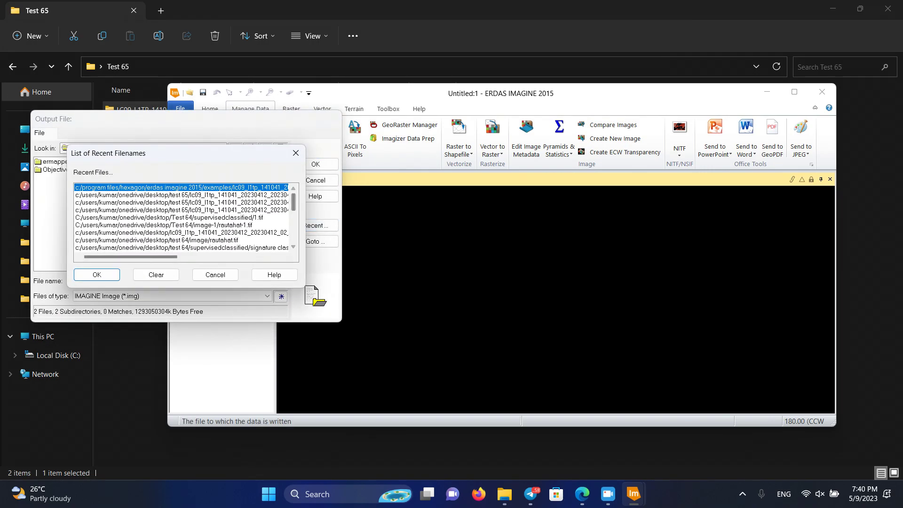
click(181, 195)
key(Return)
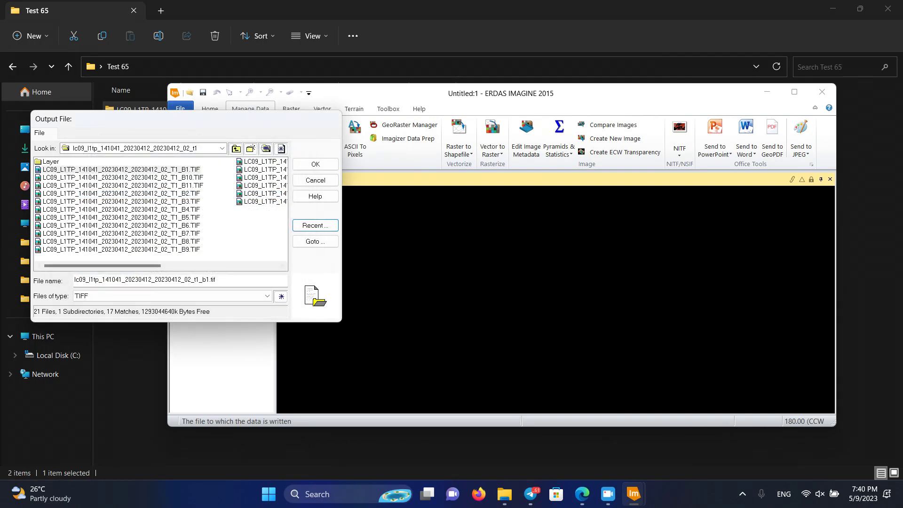
double_click(51, 161)
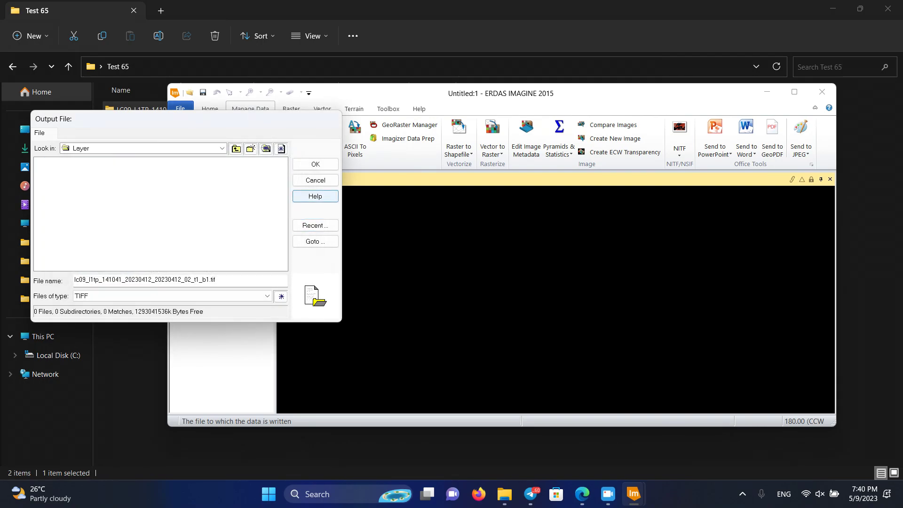
click(314, 164)
click(115, 248)
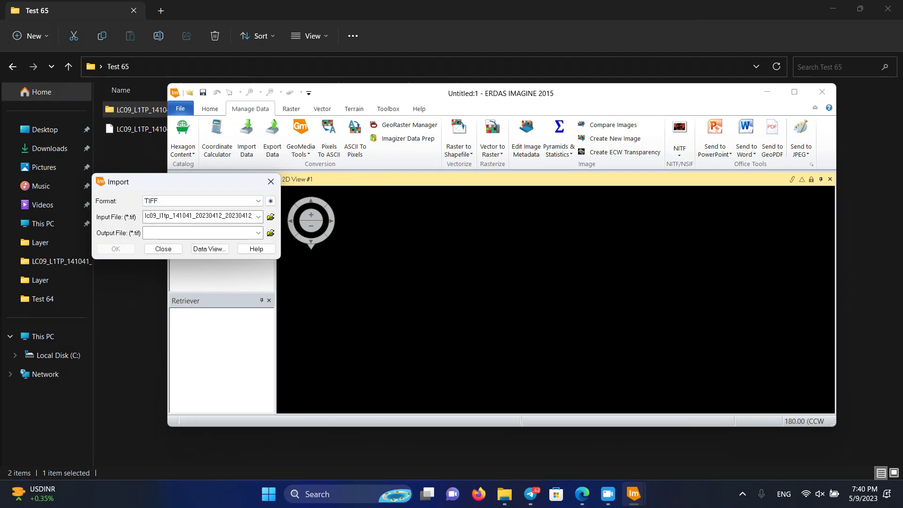
click(214, 226)
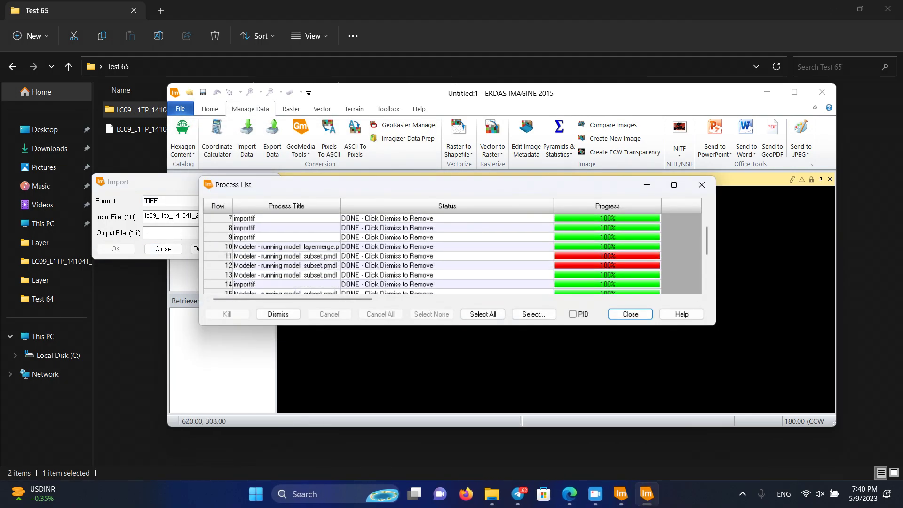